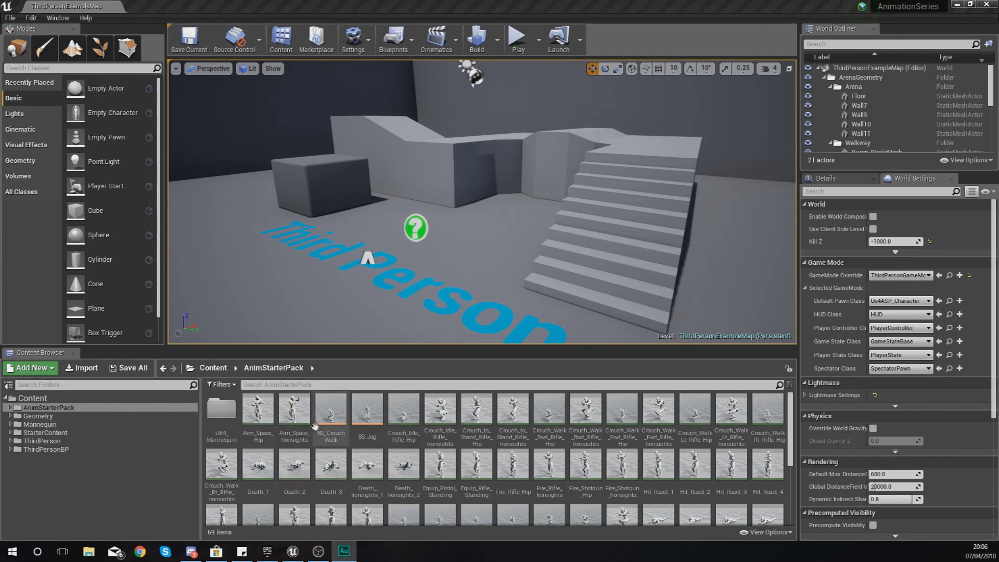
- Create a new Blend Space asset from the Content Browser's Animation menu
{"action": "scroll", "coordinate": [341, 439], "scroll_direction": "down", "scroll_amount": 4}
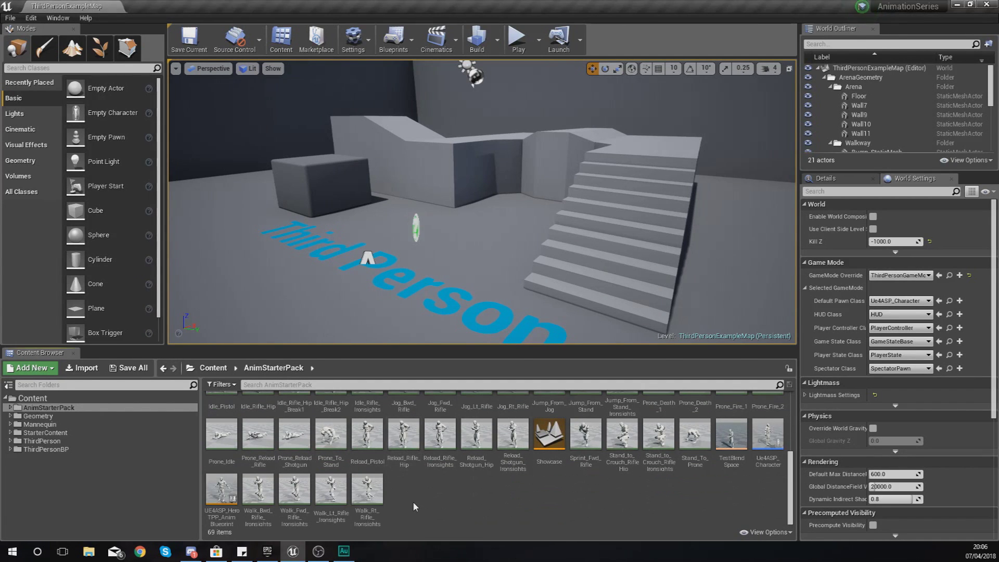
{"action": "right_click", "coordinate": [413, 501]}
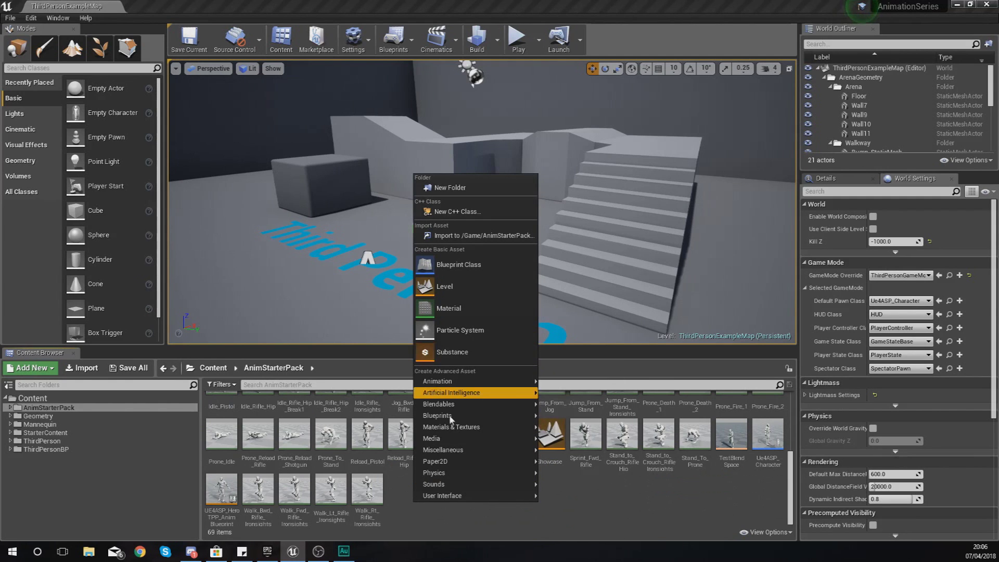
{"action": "mouse_move", "coordinate": [457, 409]}
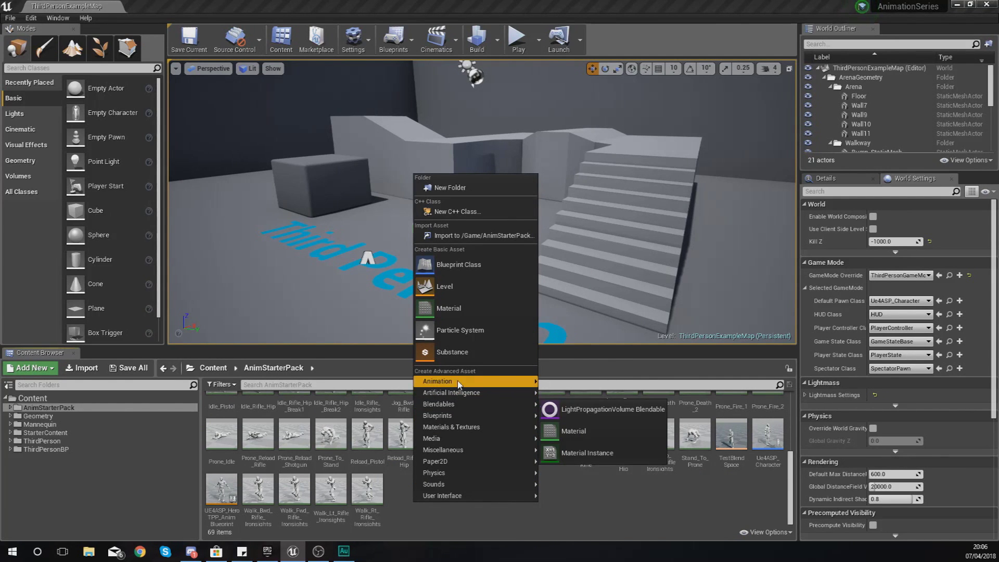
{"action": "mouse_move", "coordinate": [481, 381]}
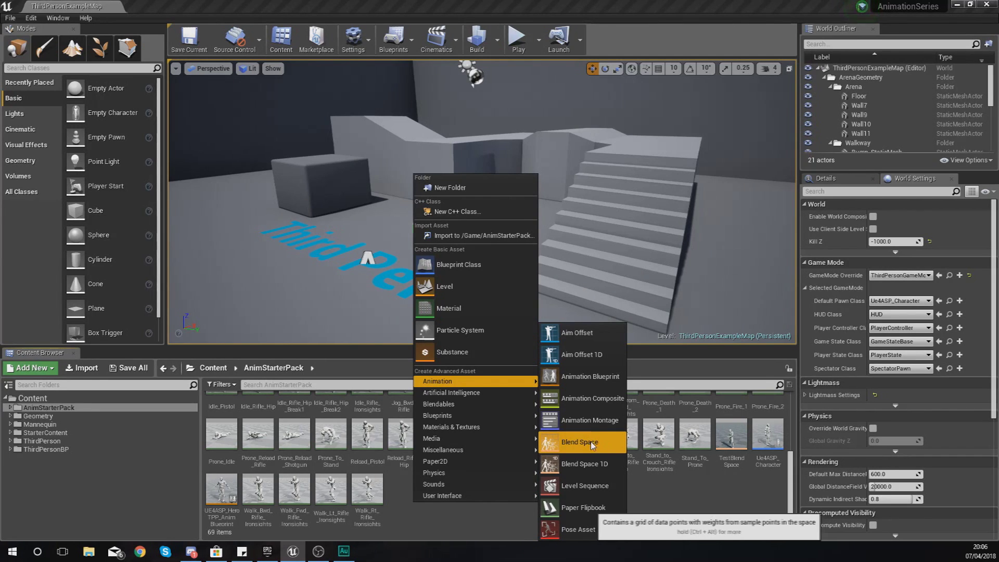
{"action": "left_click", "coordinate": [402, 510]}
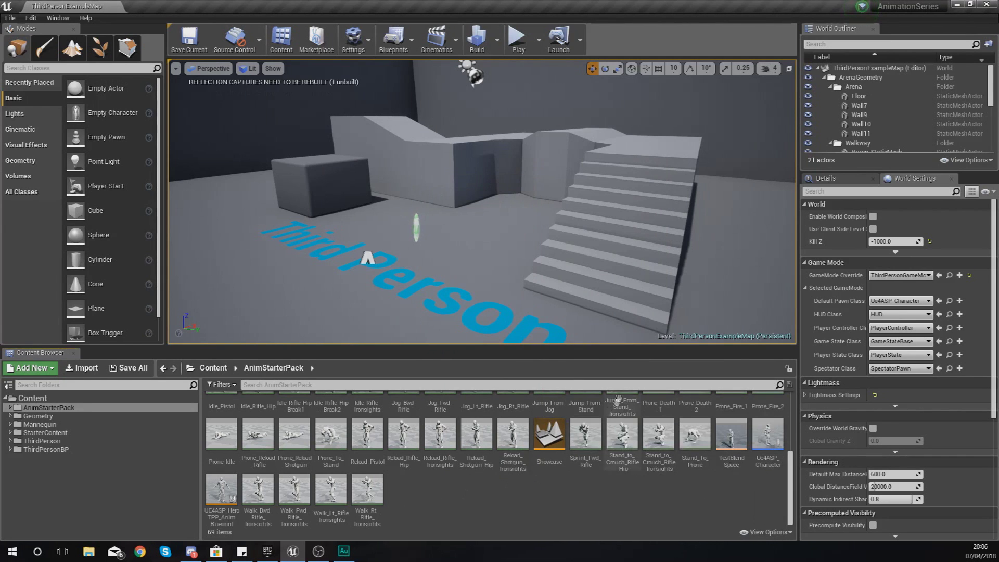
{"action": "right_click", "coordinate": [442, 497]}
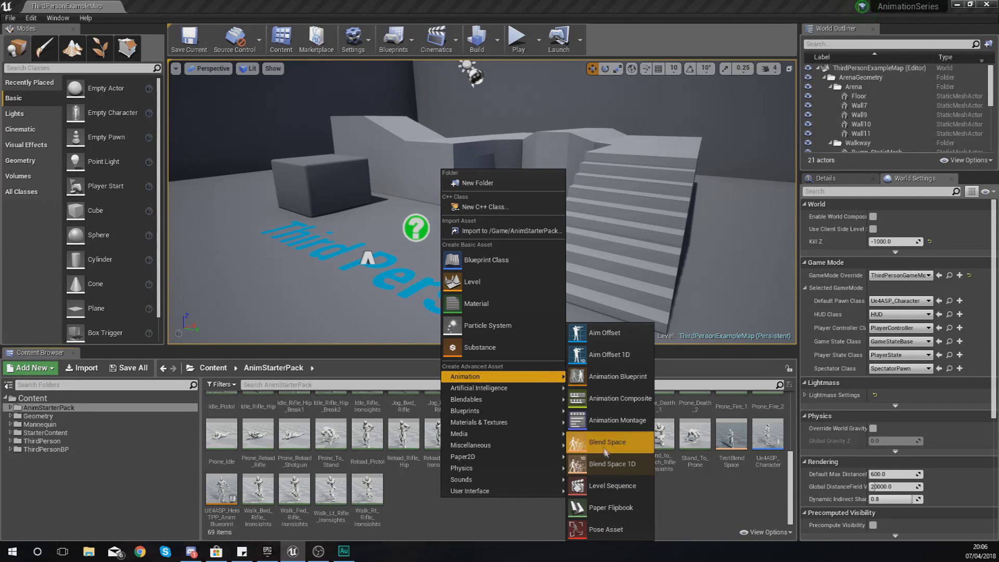
{"action": "left_click", "coordinate": [590, 448]}
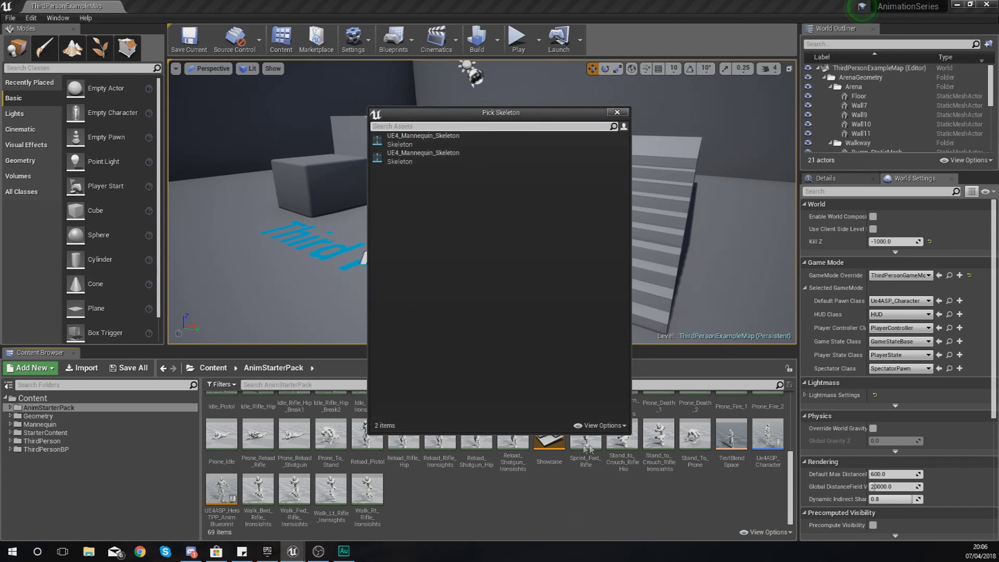
- Base the blend space on UE4_Mannequin_Skeleton and name it TestBS
{"action": "left_click", "coordinate": [406, 138]}
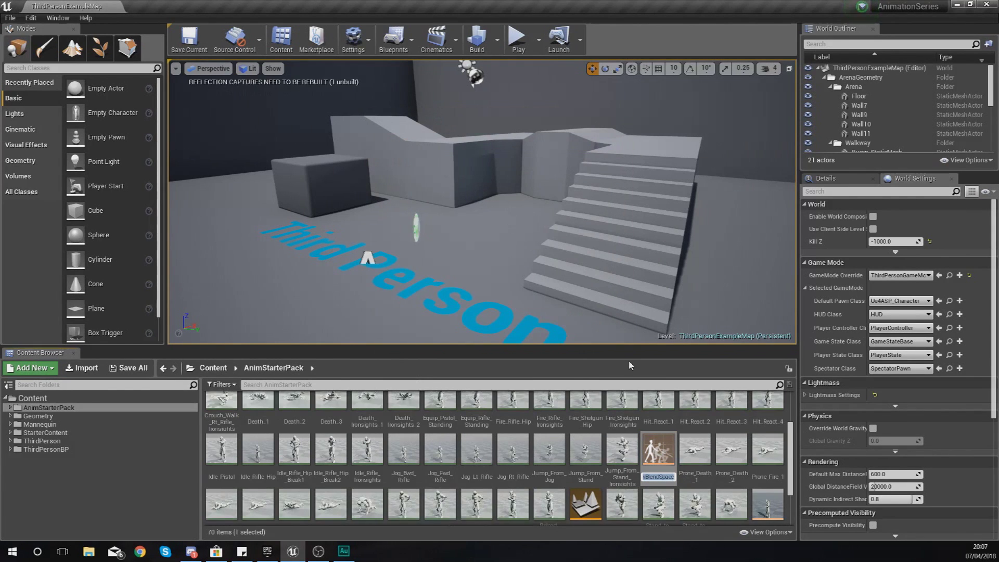
{"action": "type", "text": "Test"}
{"action": "key", "text": "Return"}
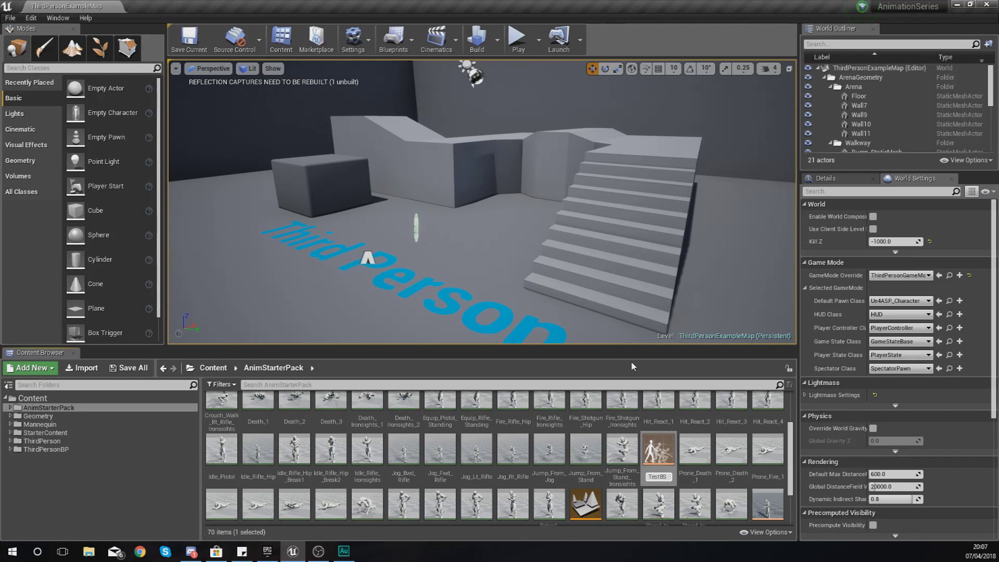
{"action": "type", "text": "BS"}
{"action": "key", "text": "Return"}
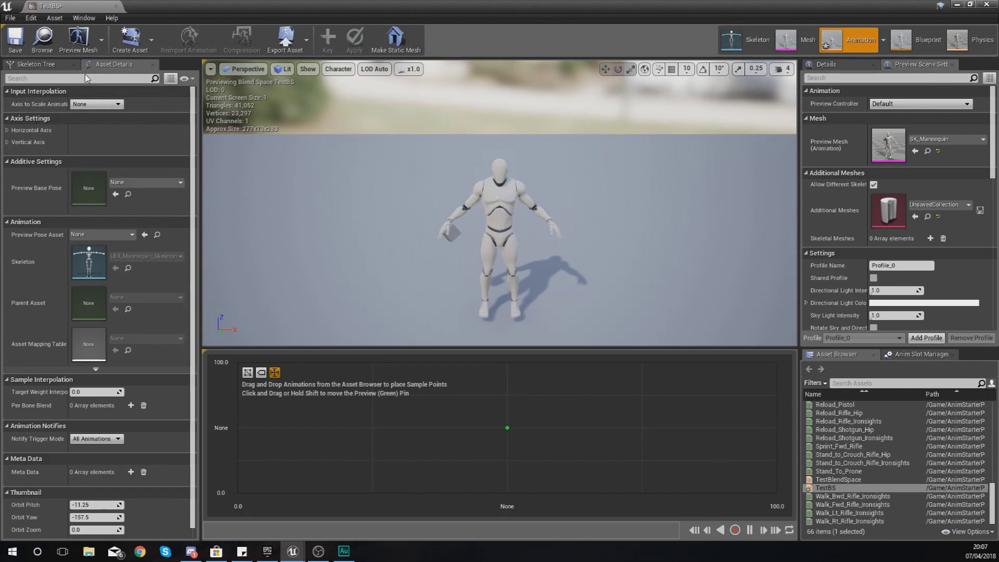
- In Axis Settings, name the horizontal axis Direction and the vertical axis Speed
{"action": "left_click", "coordinate": [8, 130]}
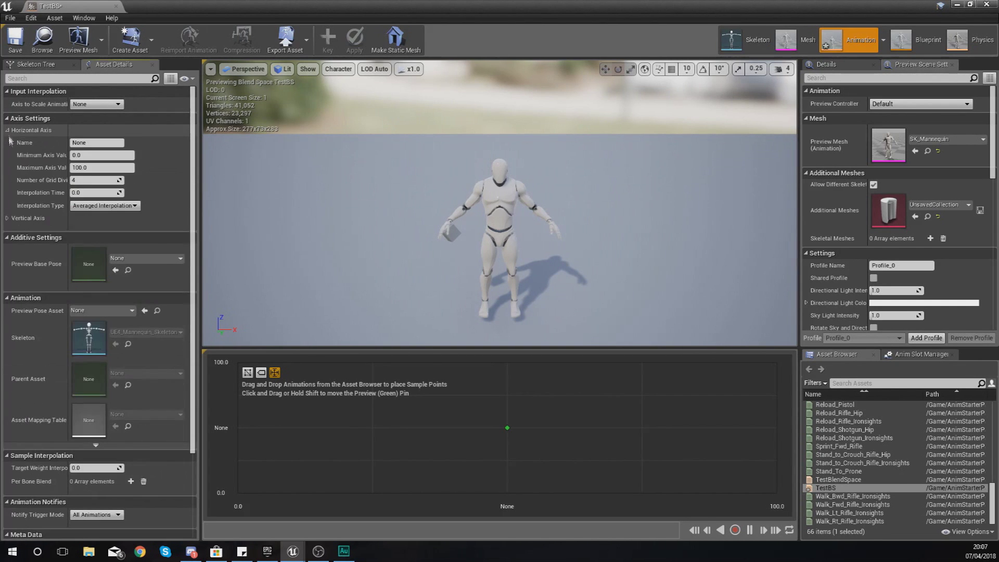
{"action": "left_click", "coordinate": [8, 219]}
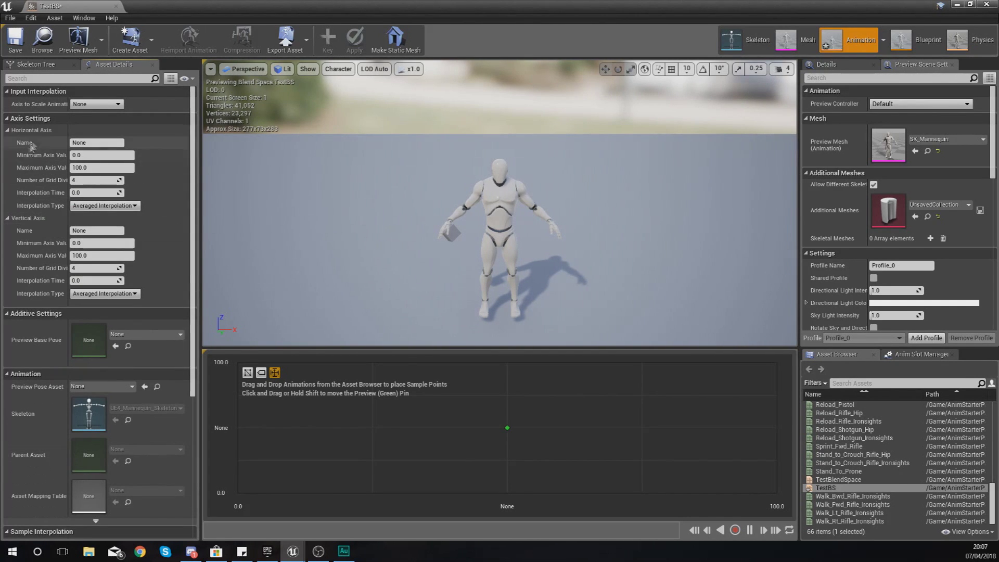
{"action": "left_click", "coordinate": [102, 143]}
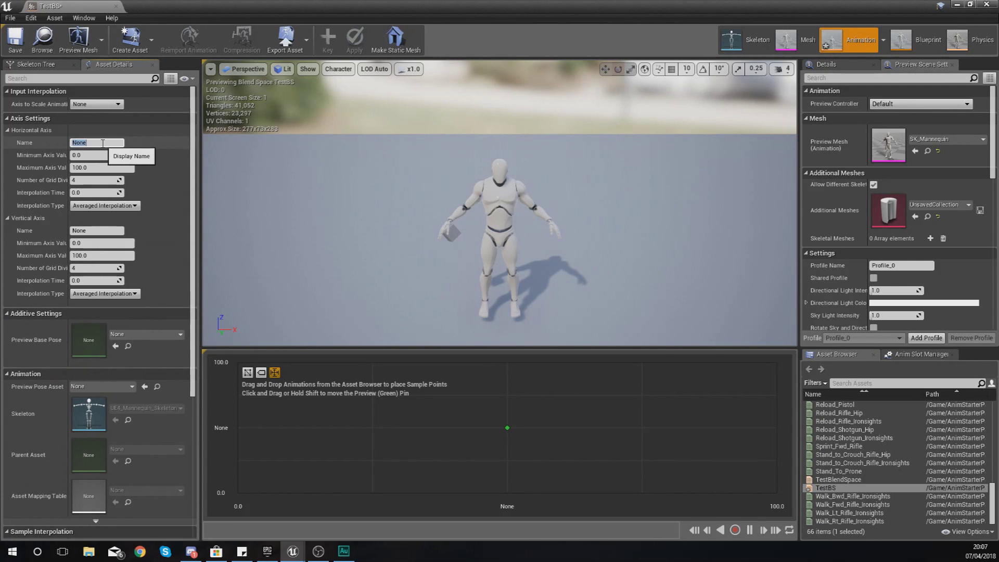
{"action": "type", "text": "Direction"}
{"action": "key", "text": "Return"}
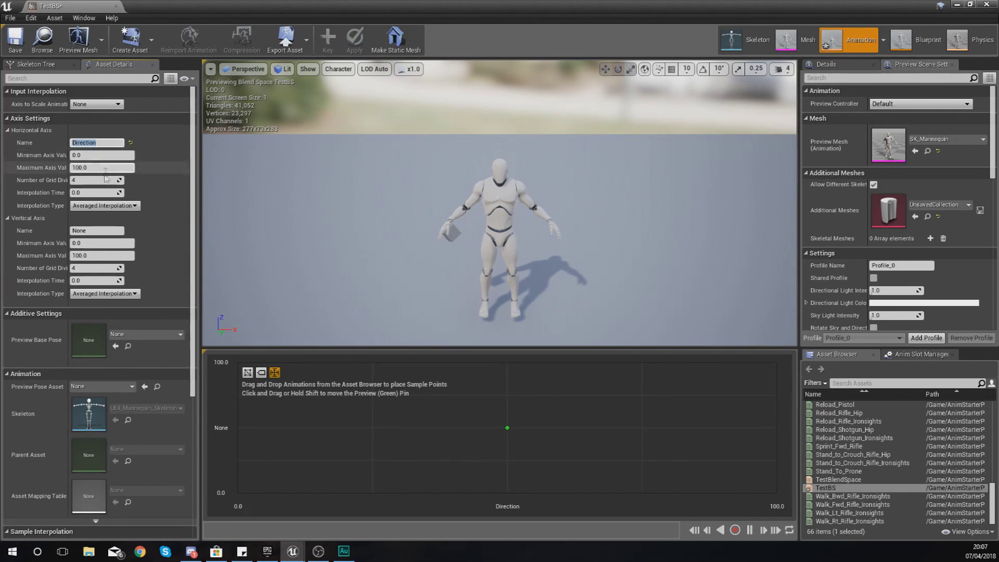
{"action": "left_click", "coordinate": [100, 230]}
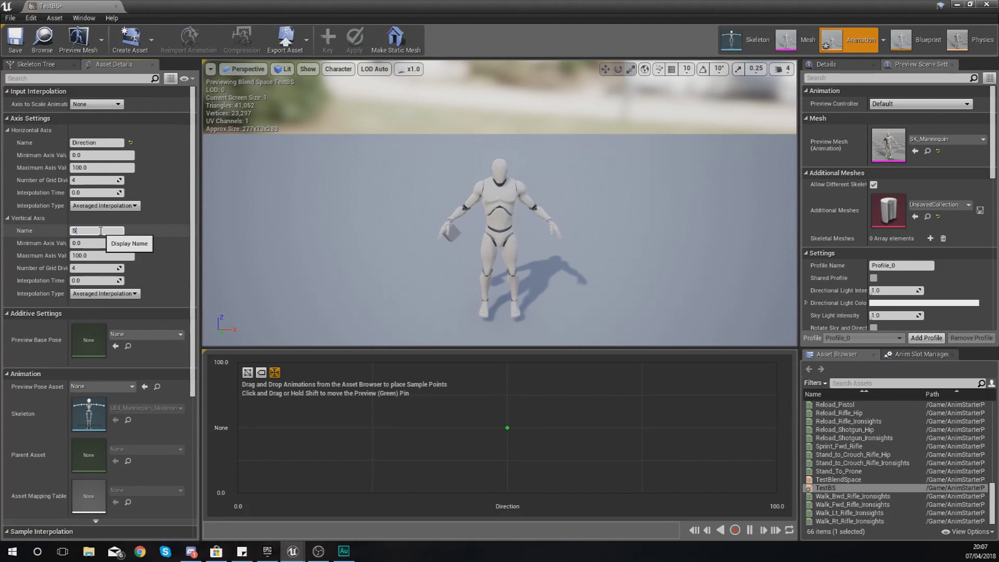
{"action": "type", "text": "Speed"}
{"action": "key", "text": "Return"}
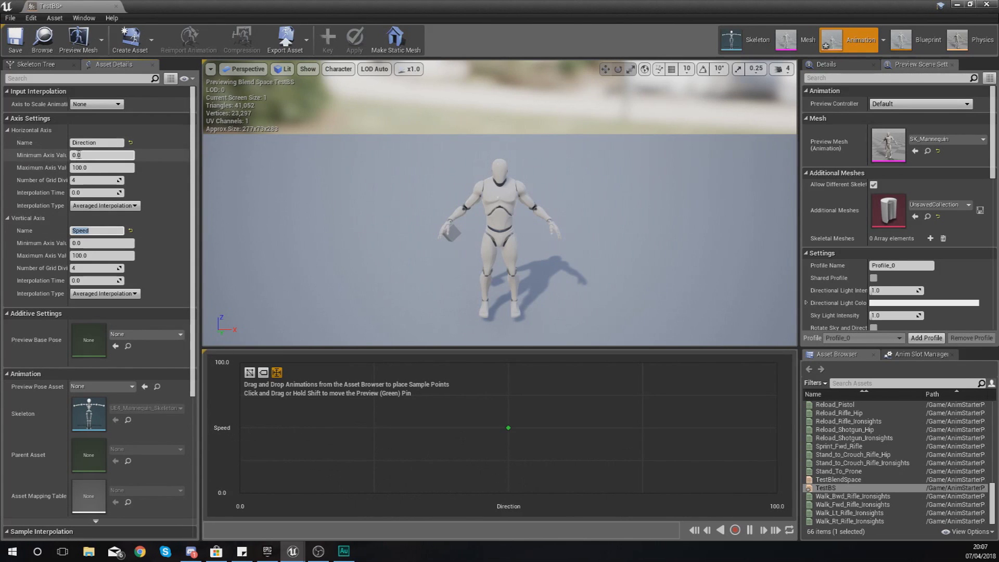
{"action": "left_click", "coordinate": [113, 169]}
- Set the Speed axis maximum to 600 and the Direction axis range to -180 through 180
{"action": "left_click", "coordinate": [102, 154]}
{"action": "left_click", "coordinate": [90, 230]}
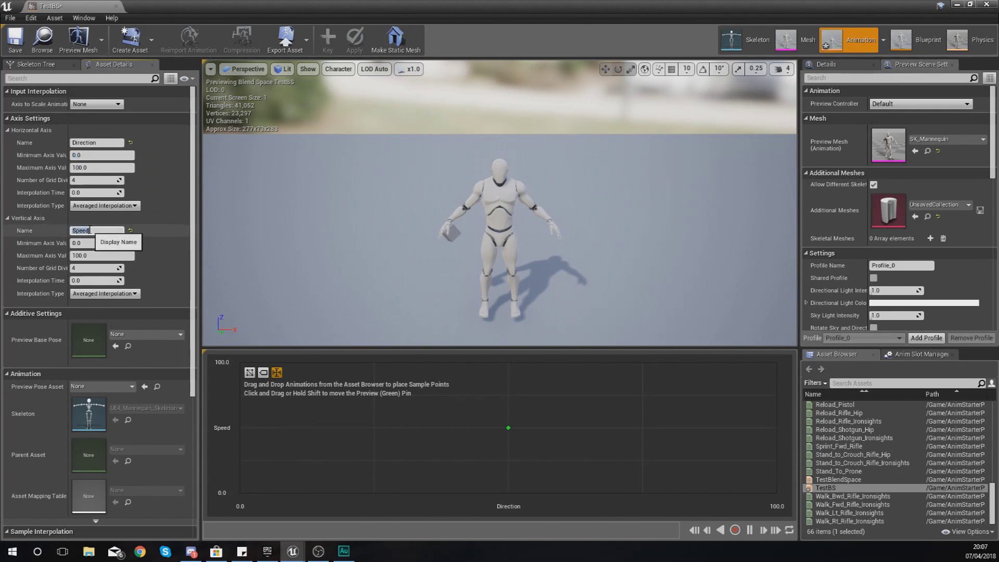
{"action": "key", "text": "Tab"}
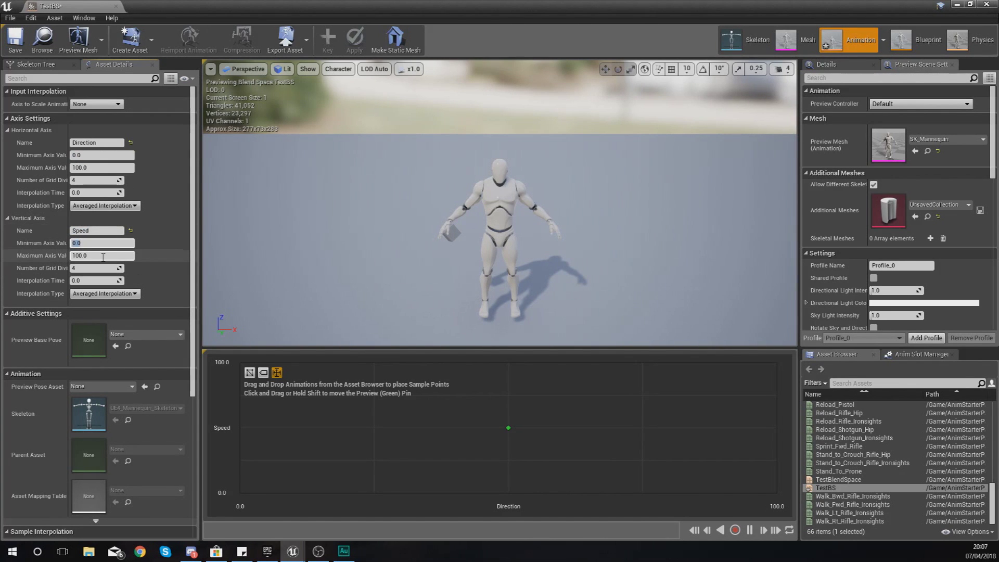
{"action": "left_click", "coordinate": [103, 256]}
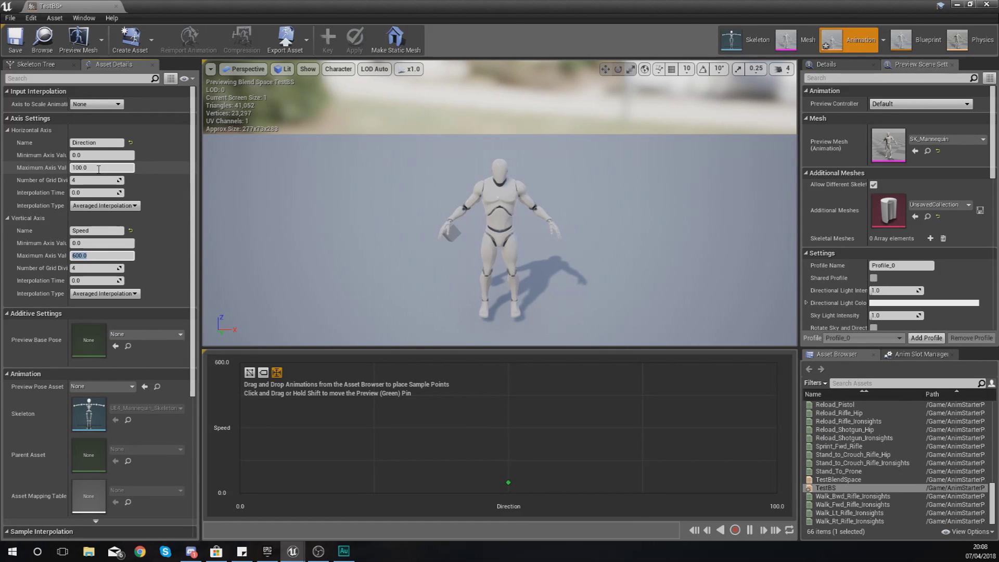
{"action": "left_click", "coordinate": [95, 155]}
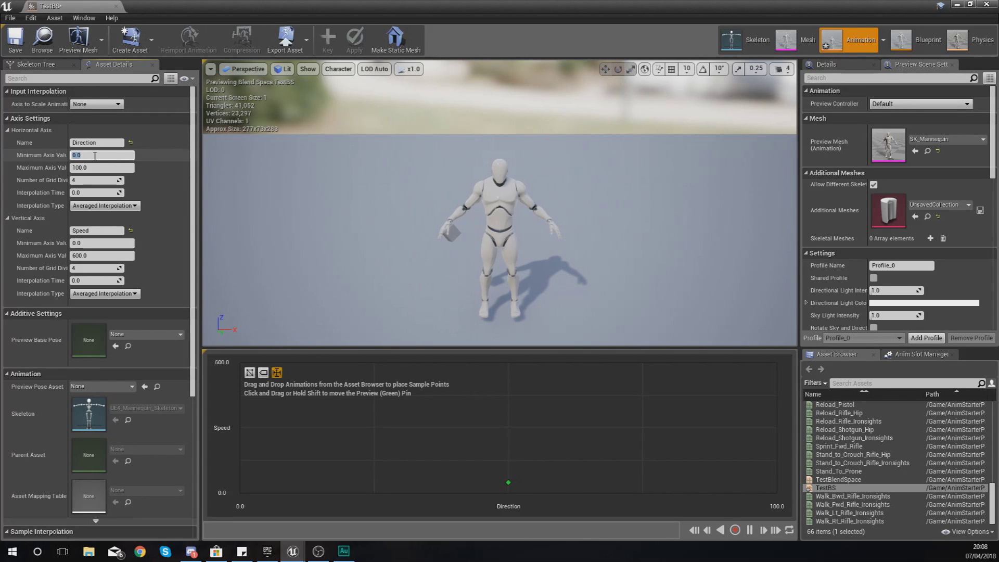
{"action": "key", "text": "Tab"}
{"action": "left_click_drag", "start_coordinate": [475, 219], "coordinate": [475, 219]}
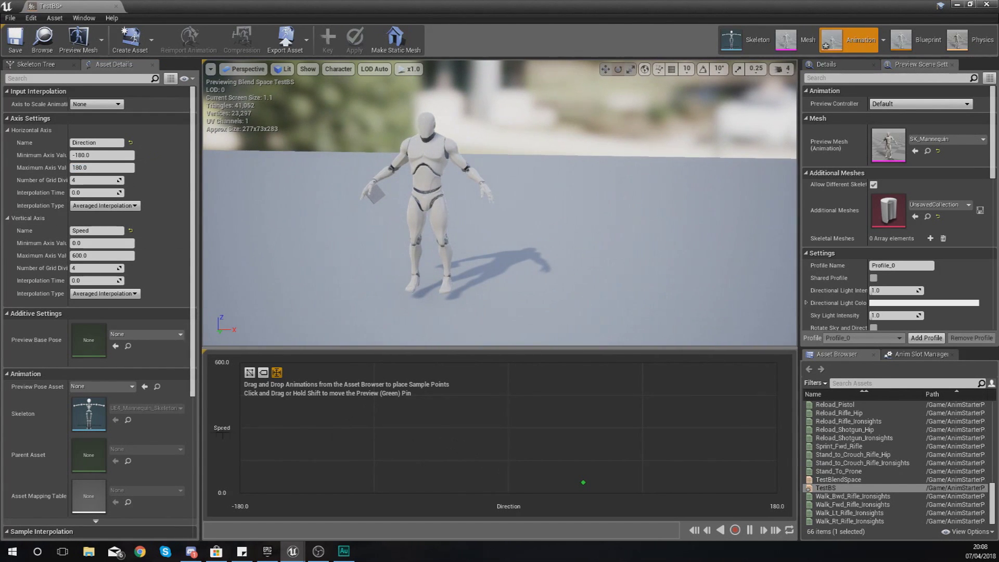
{"action": "left_click_drag", "start_coordinate": [519, 463], "coordinate": [497, 402]}
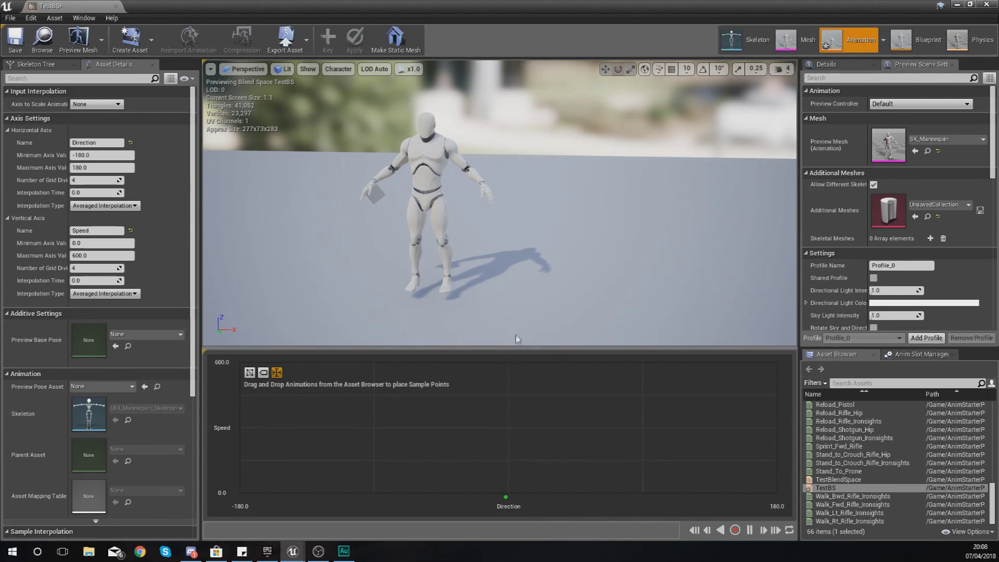
{"action": "left_click_drag", "start_coordinate": [462, 289], "coordinate": [502, 242]}
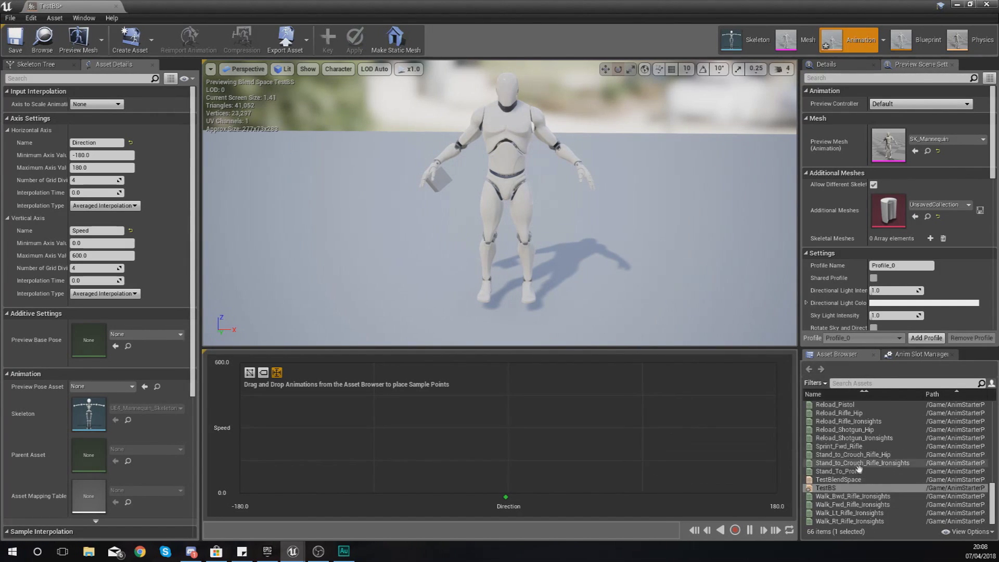
- Drop Walk_Fwd_Rifle_Ironsights onto the grid at Direction 0, Speed 150
{"action": "left_click", "coordinate": [880, 502]}
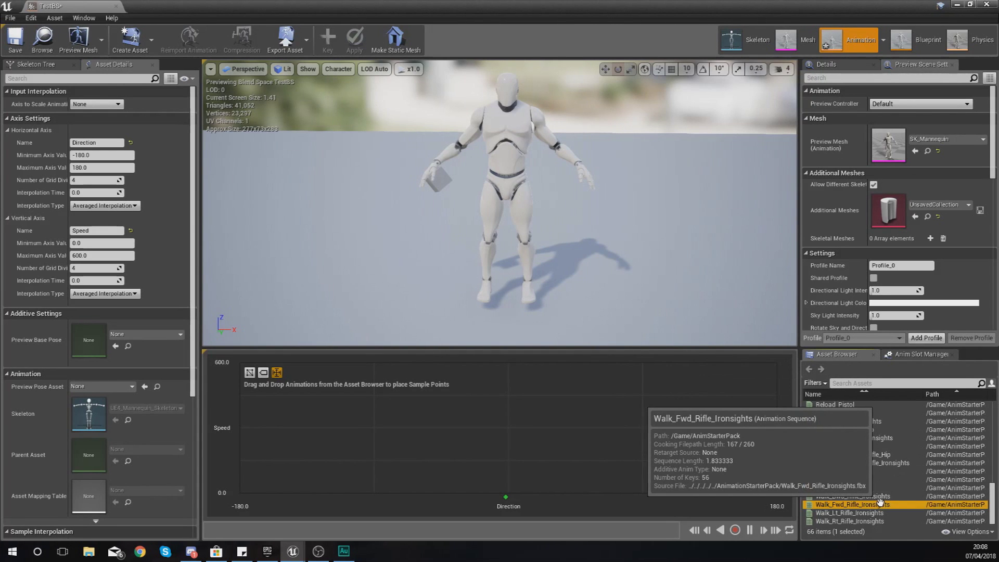
{"action": "left_click_drag", "start_coordinate": [879, 502], "coordinate": [511, 461]}
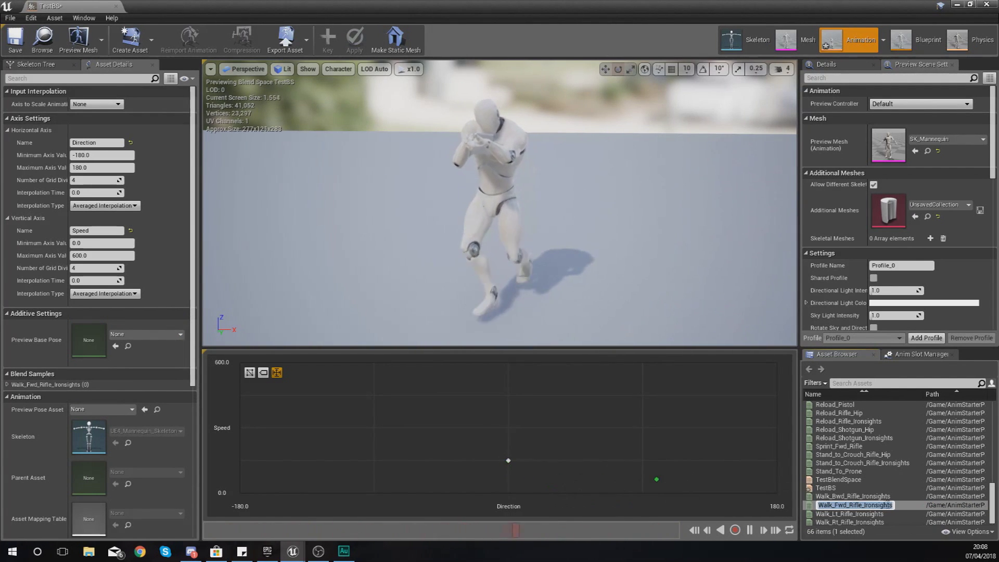
{"action": "left_click", "coordinate": [888, 488]}
{"action": "scroll", "coordinate": [885, 468], "scroll_direction": "up", "scroll_amount": 10}
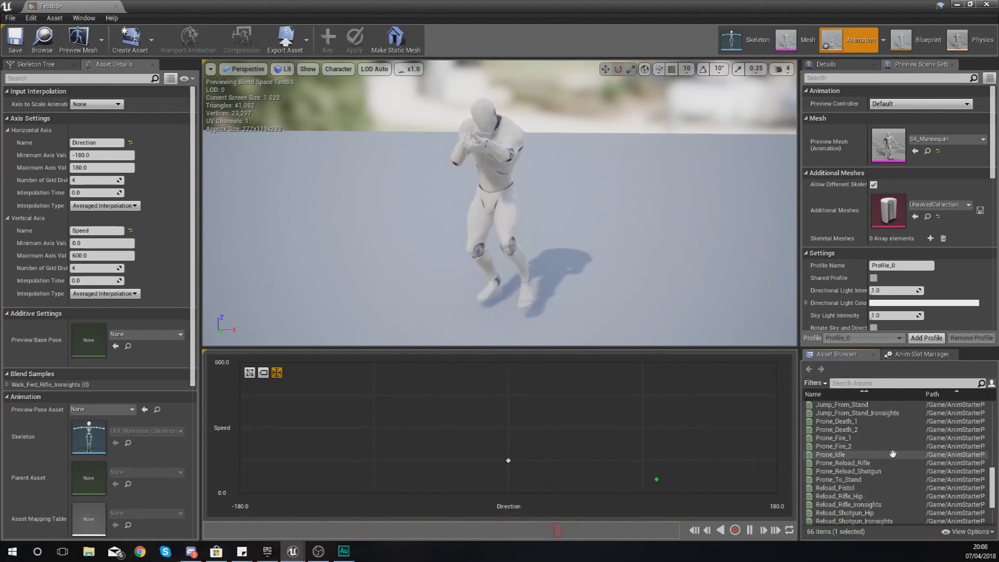
- Place Idle_Rifle_Hip at Direction 0, Speed 0 and Jog_Fwd_Rifle at Direction 0, Speed 300
{"action": "left_click", "coordinate": [881, 463]}
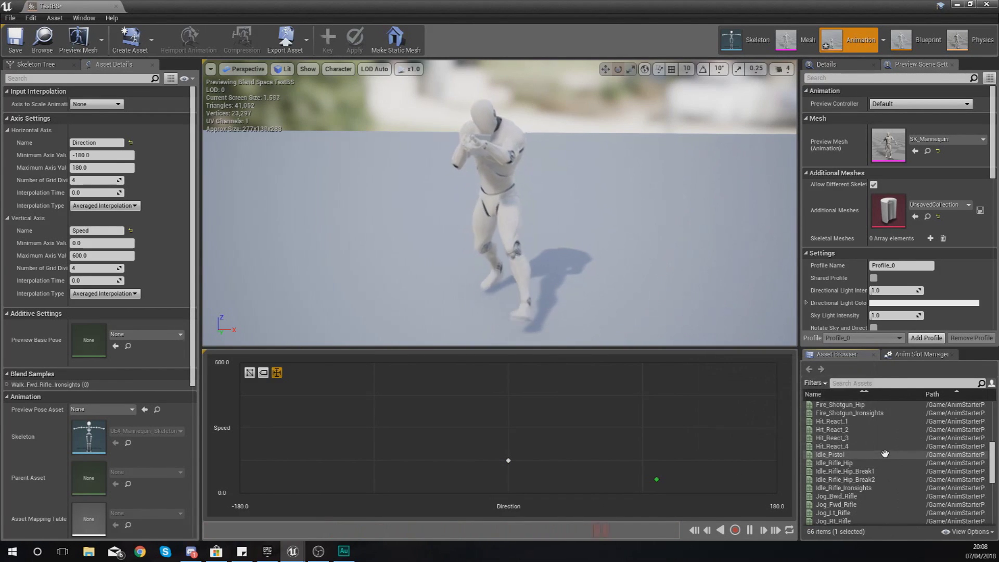
{"action": "left_click_drag", "start_coordinate": [881, 462], "coordinate": [510, 494]}
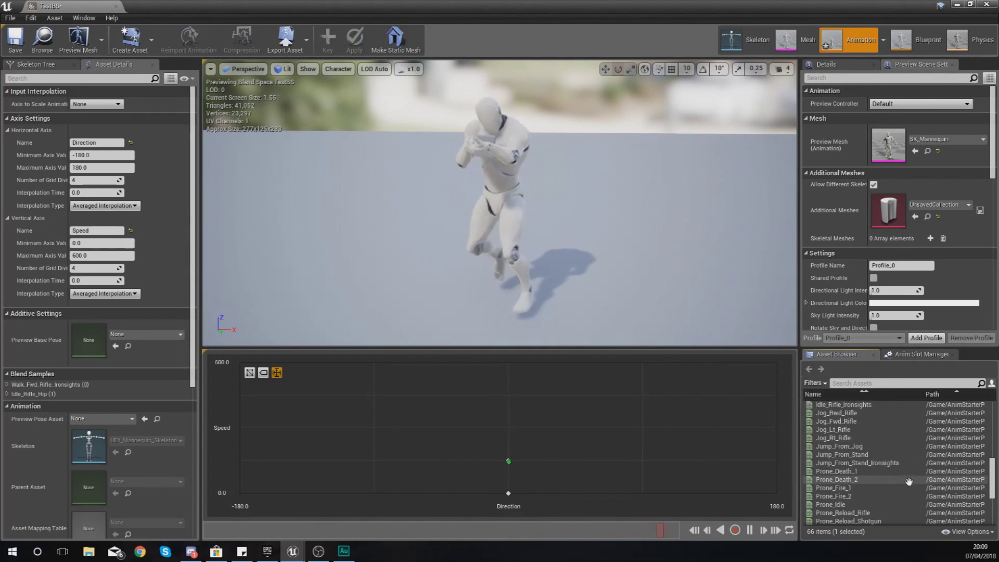
{"action": "scroll", "coordinate": [908, 481], "scroll_direction": "up", "scroll_amount": 2}
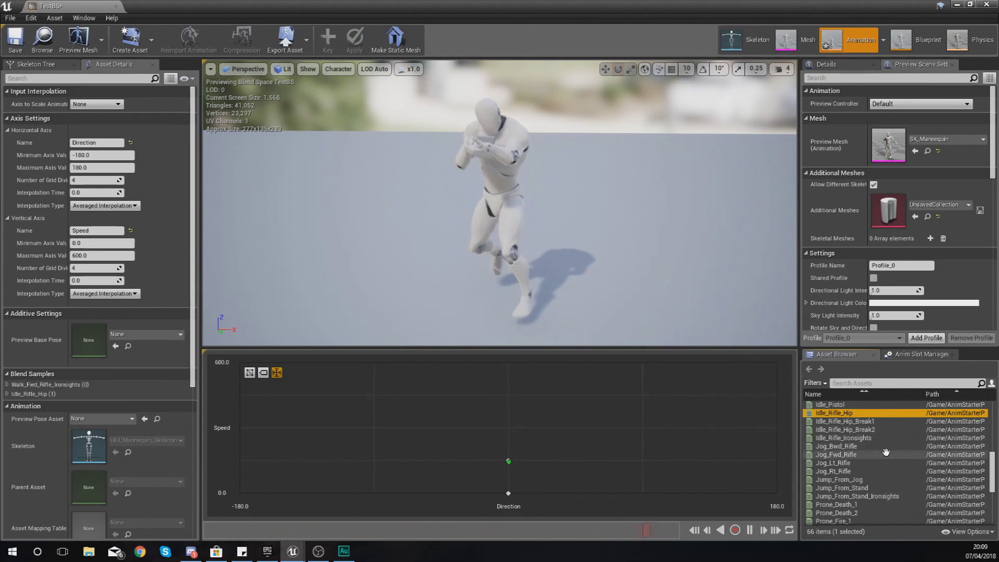
{"action": "left_click_drag", "start_coordinate": [868, 454], "coordinate": [502, 432]}
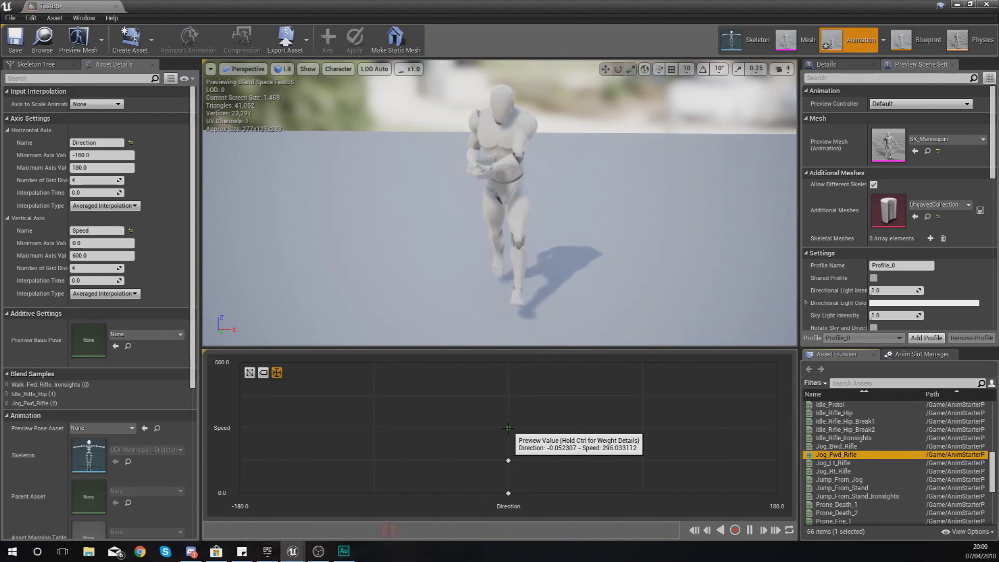
{"action": "scroll", "coordinate": [887, 477], "scroll_direction": "down", "scroll_amount": 6}
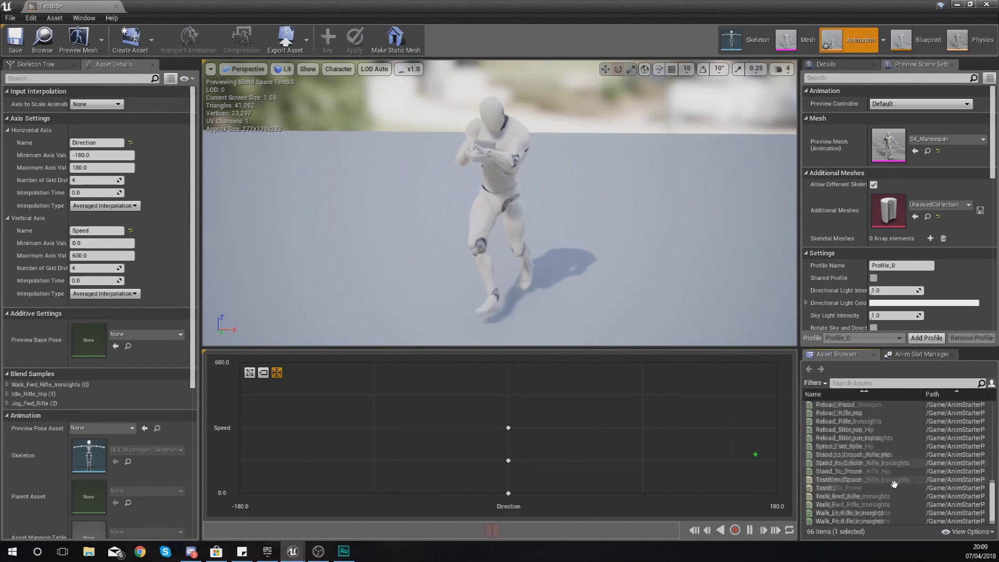
{"action": "scroll", "coordinate": [890, 485], "scroll_direction": "up", "scroll_amount": 6}
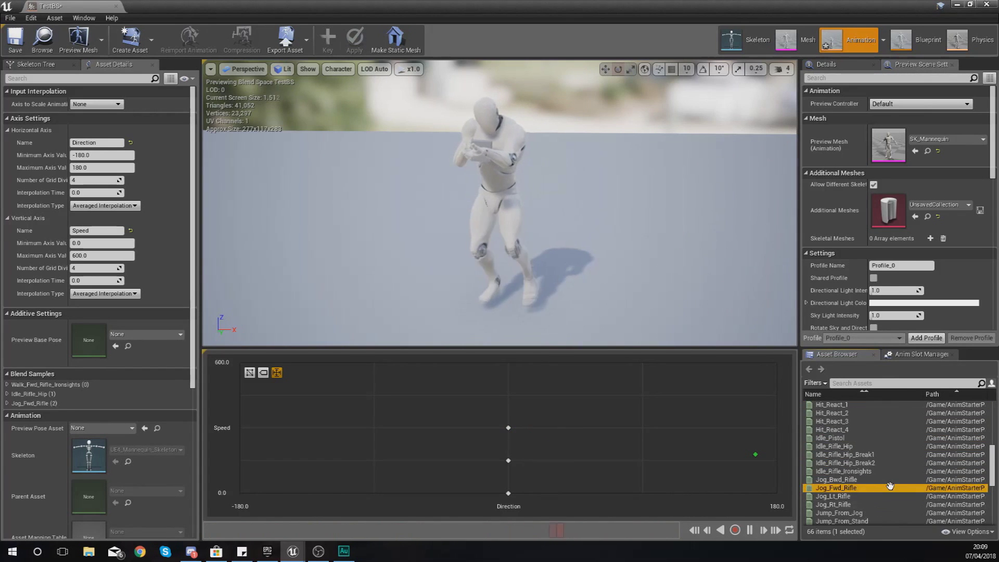
{"action": "scroll", "coordinate": [889, 484], "scroll_direction": "down", "scroll_amount": 6}
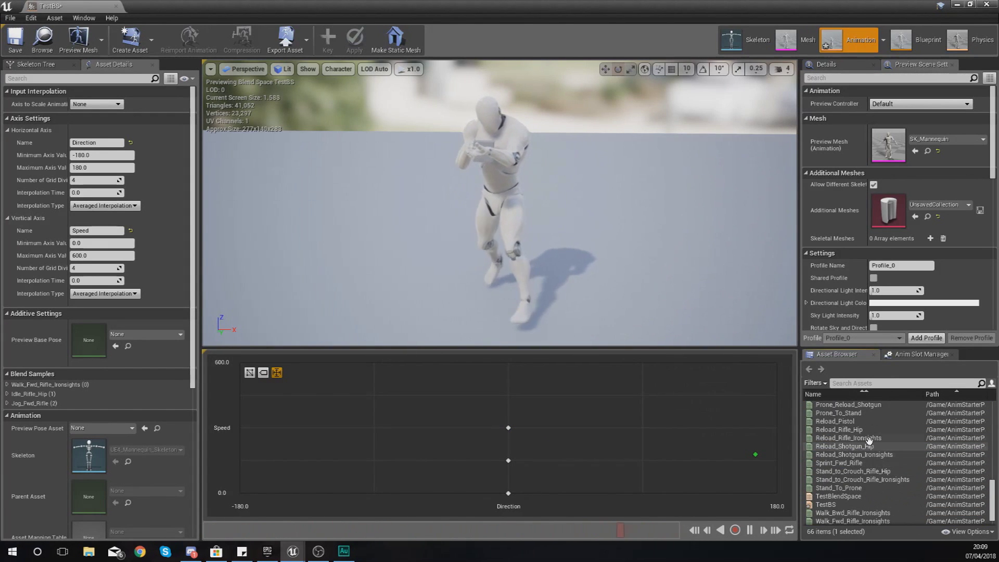
- Drop Sprint_Fwd_Rifle at the top-centre grid point, Direction 0, Speed 600
{"action": "left_click_drag", "start_coordinate": [839, 463], "coordinate": [508, 365]}
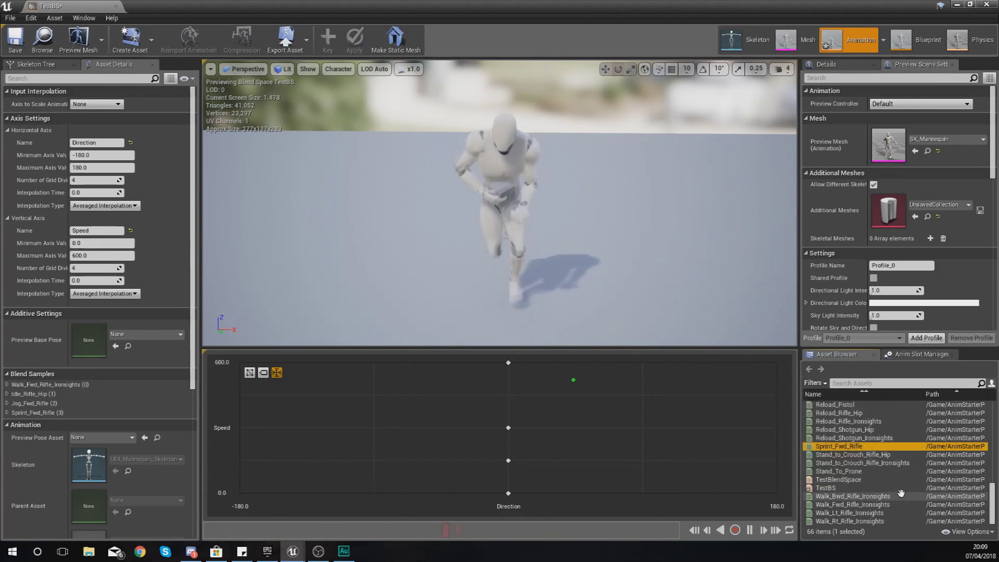
{"action": "scroll", "coordinate": [884, 492], "scroll_direction": "up", "scroll_amount": 5}
{"action": "scroll", "coordinate": [887, 492], "scroll_direction": "up", "scroll_amount": 8}
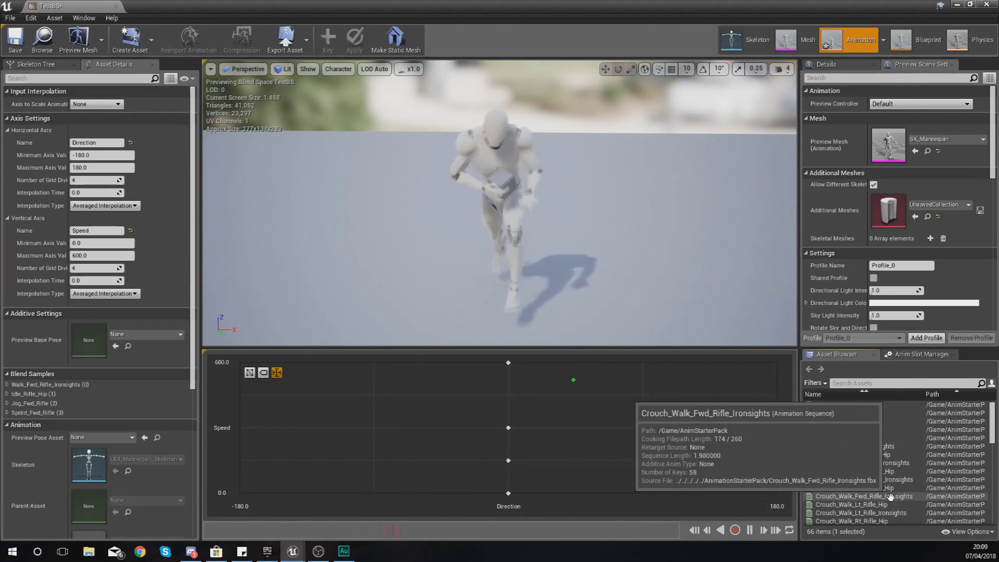
{"action": "scroll", "coordinate": [885, 502], "scroll_direction": "down", "scroll_amount": 2}
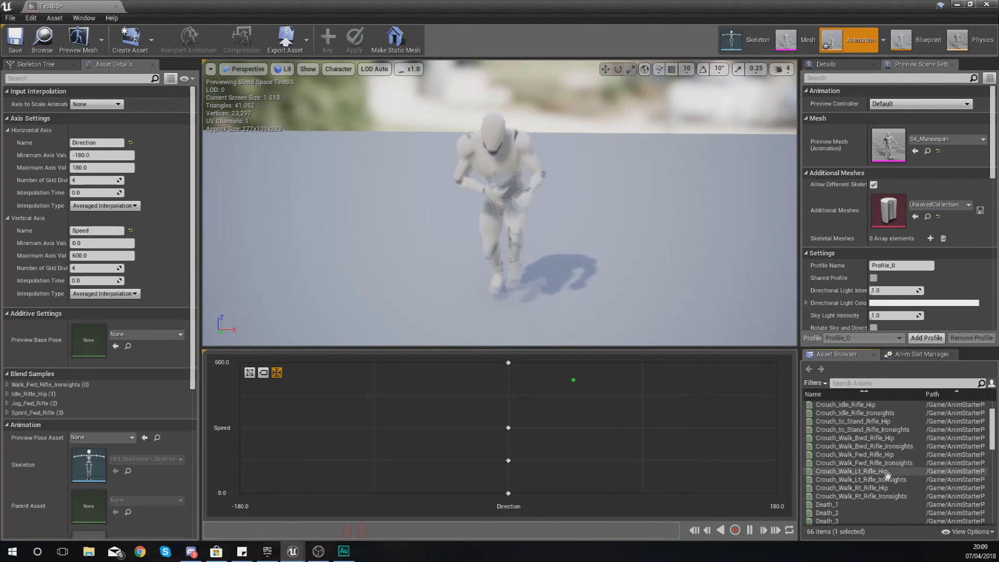
{"action": "scroll", "coordinate": [916, 479], "scroll_direction": "down", "scroll_amount": 3}
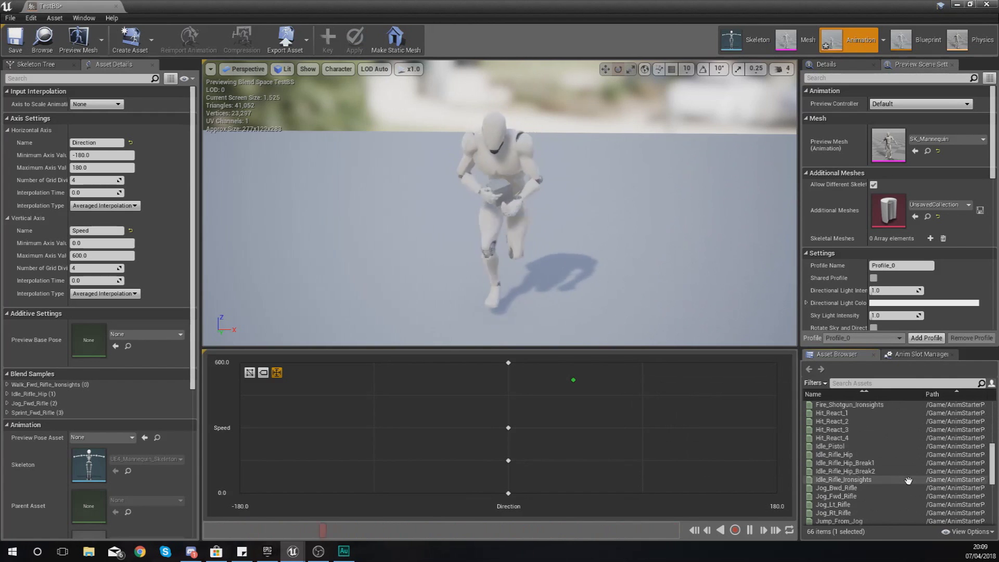
{"action": "scroll", "coordinate": [906, 480], "scroll_direction": "down", "scroll_amount": 1}
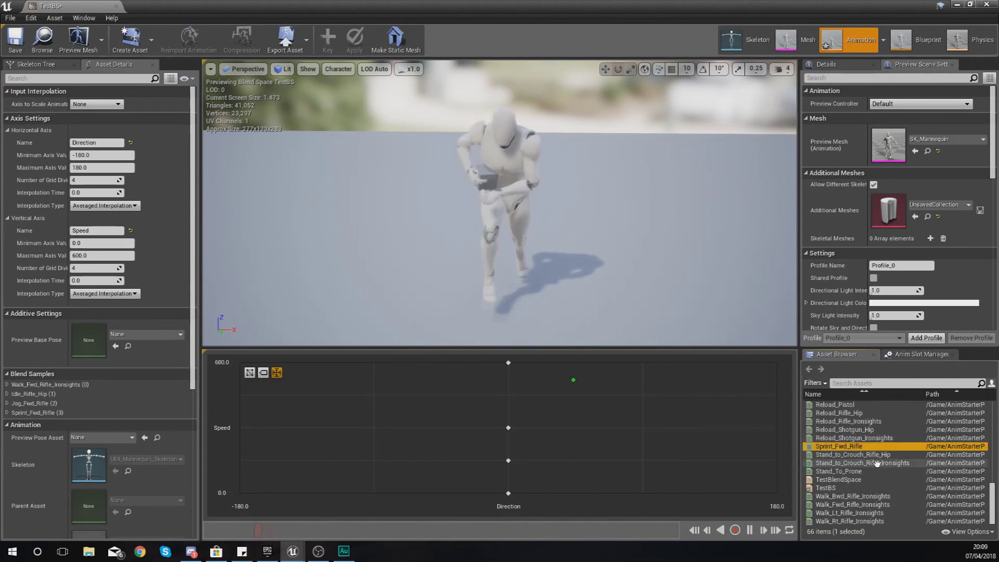
{"action": "scroll", "coordinate": [909, 452], "scroll_direction": "up", "scroll_amount": 3}
{"action": "scroll", "coordinate": [902, 455], "scroll_direction": "up", "scroll_amount": 2}
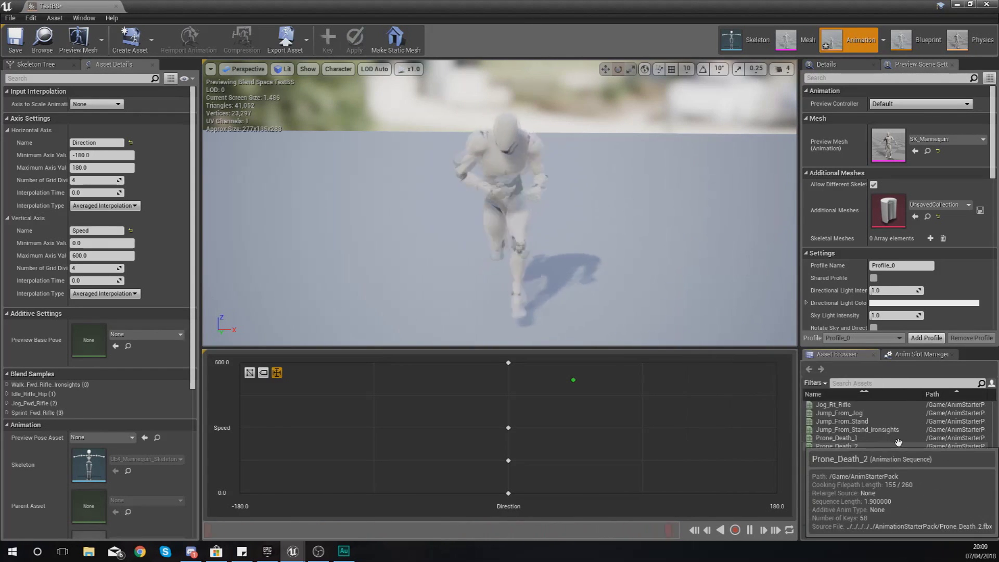
{"action": "scroll", "coordinate": [884, 445], "scroll_direction": "up", "scroll_amount": 3}
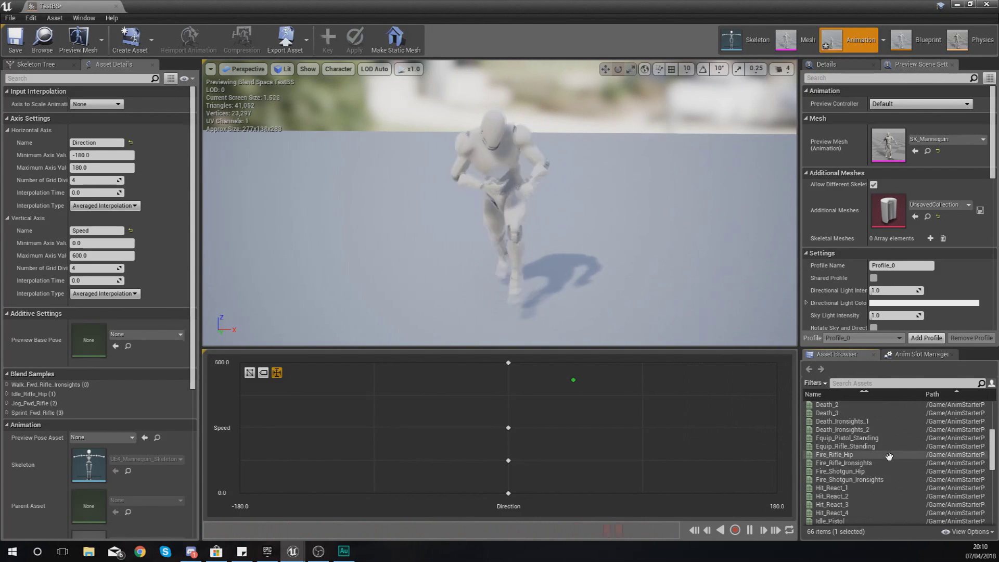
{"action": "scroll", "coordinate": [890, 456], "scroll_direction": "up", "scroll_amount": 5}
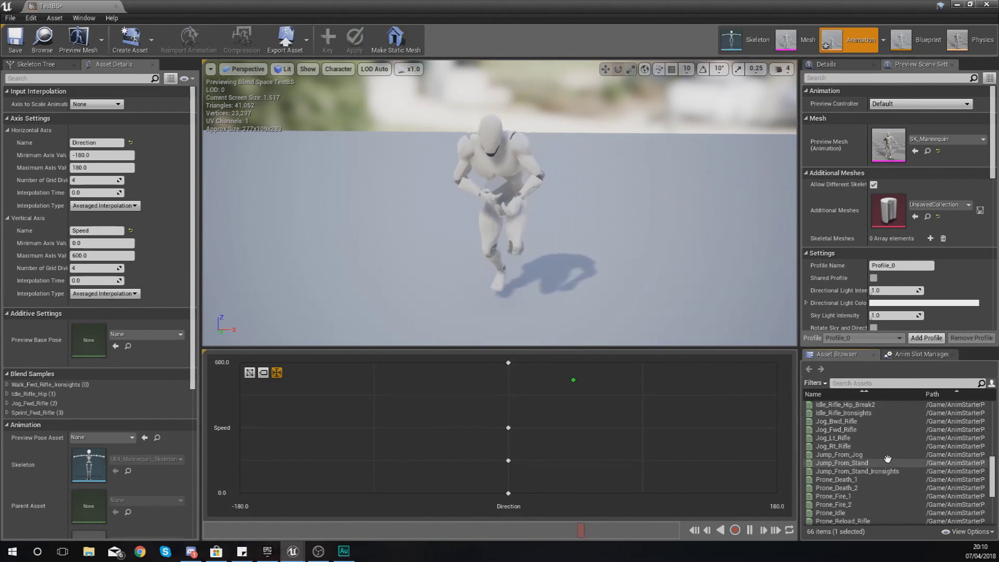
{"action": "scroll", "coordinate": [882, 476], "scroll_direction": "down", "scroll_amount": 2}
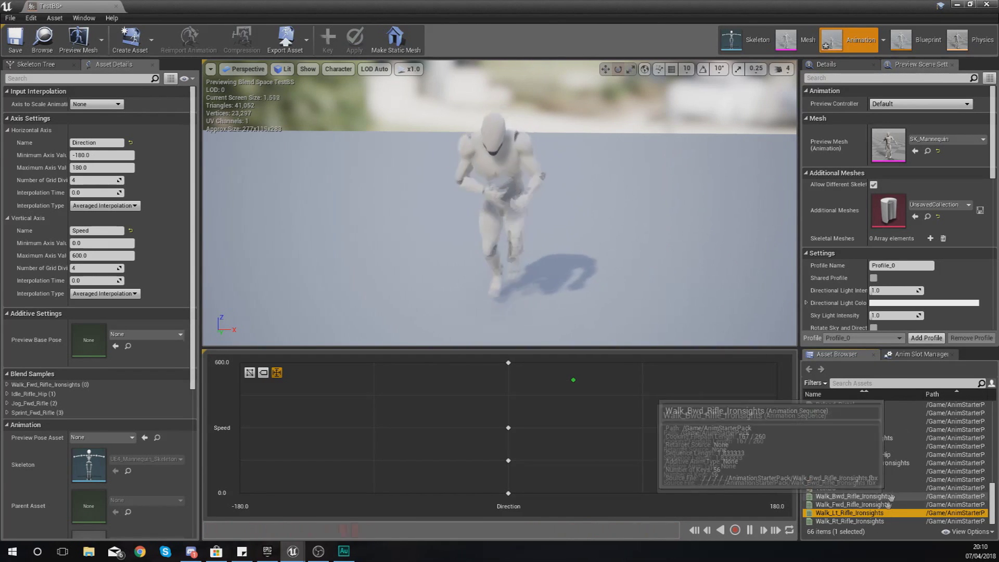
- Place Walk_Lt_Rifle_Ironsights at (-180, 0) and Walk_Rt_Rifle_Ironsights at (180, 0)
{"action": "left_click_drag", "start_coordinate": [873, 512], "coordinate": [247, 487]}
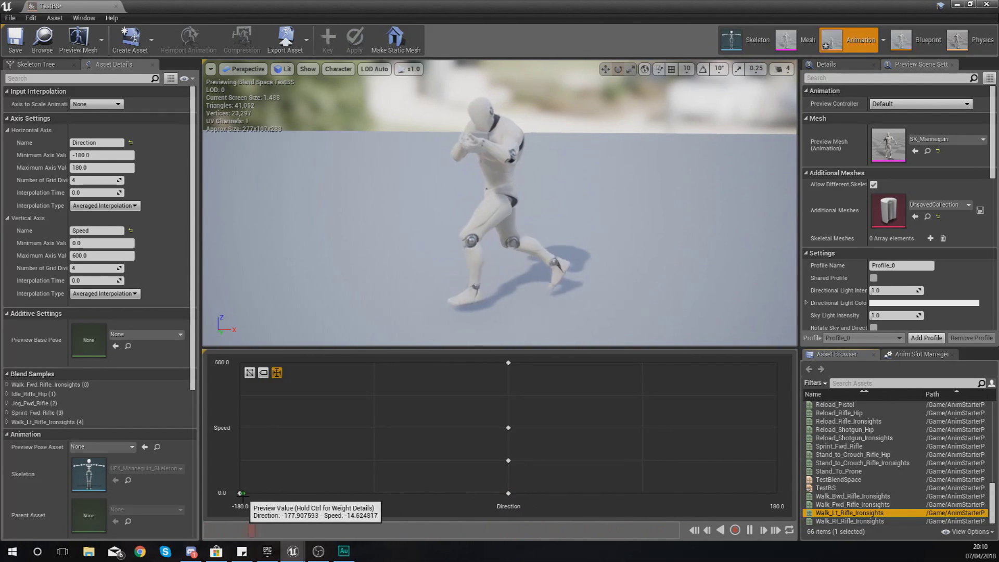
{"action": "left_click_drag", "start_coordinate": [851, 520], "coordinate": [775, 492]}
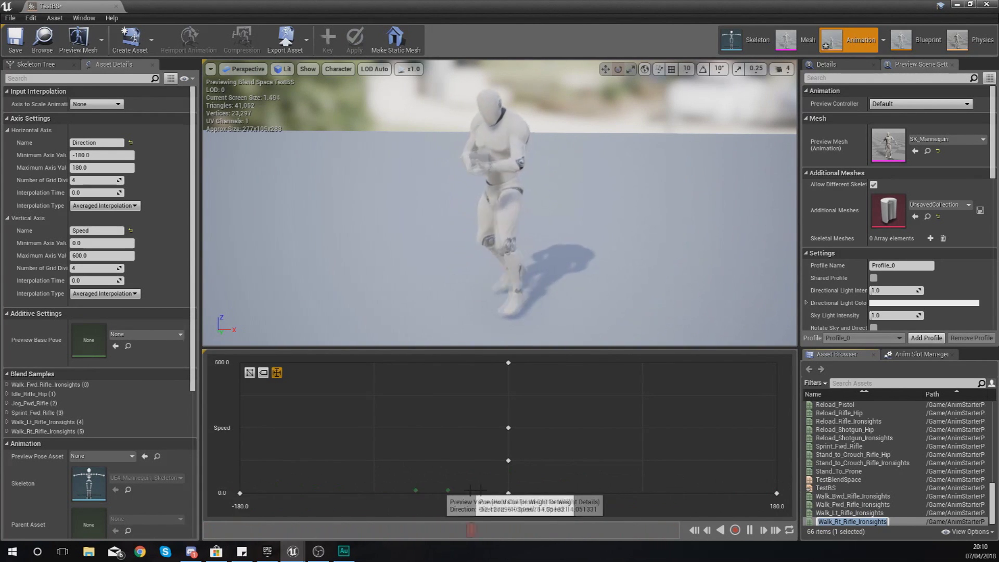
{"action": "scroll", "coordinate": [872, 472], "scroll_direction": "up", "scroll_amount": 5}
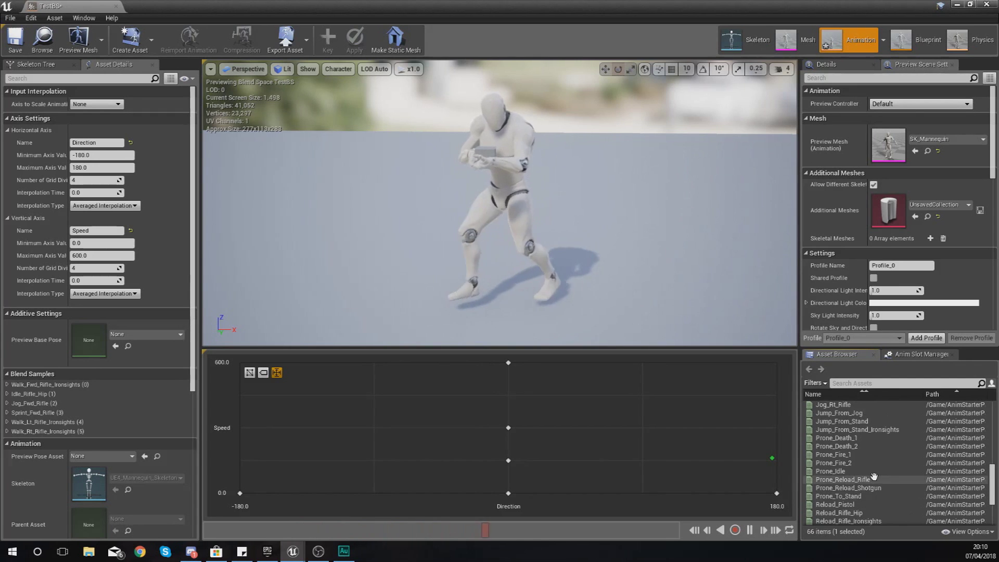
{"action": "left_click", "coordinate": [835, 446]}
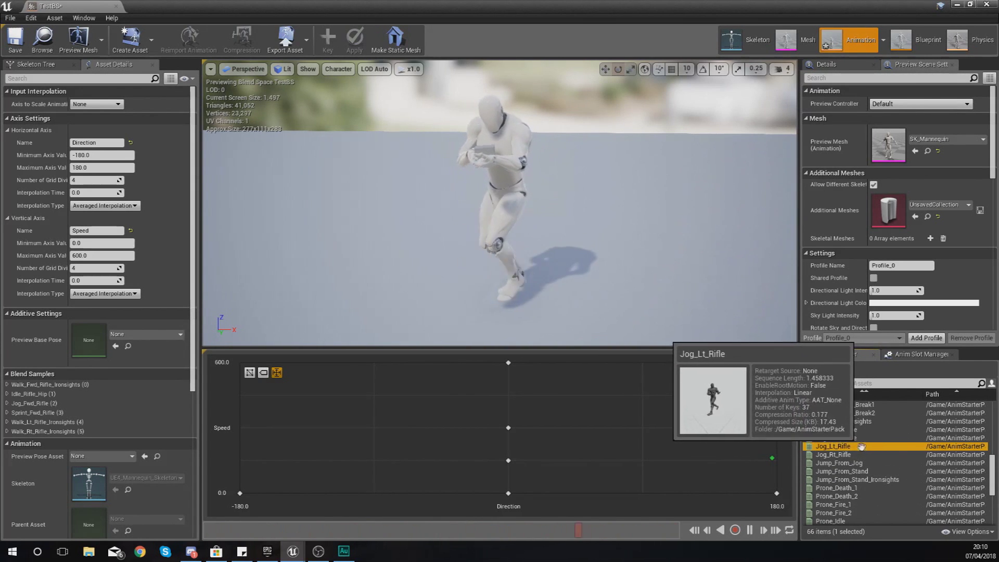
- Add Jog_Lt_Rifle at (-180, 300) and Jog_Rt_Rifle at (180, 300), raising the strafe walks to Speed 150
{"action": "left_click_drag", "start_coordinate": [835, 447], "coordinate": [262, 418]}
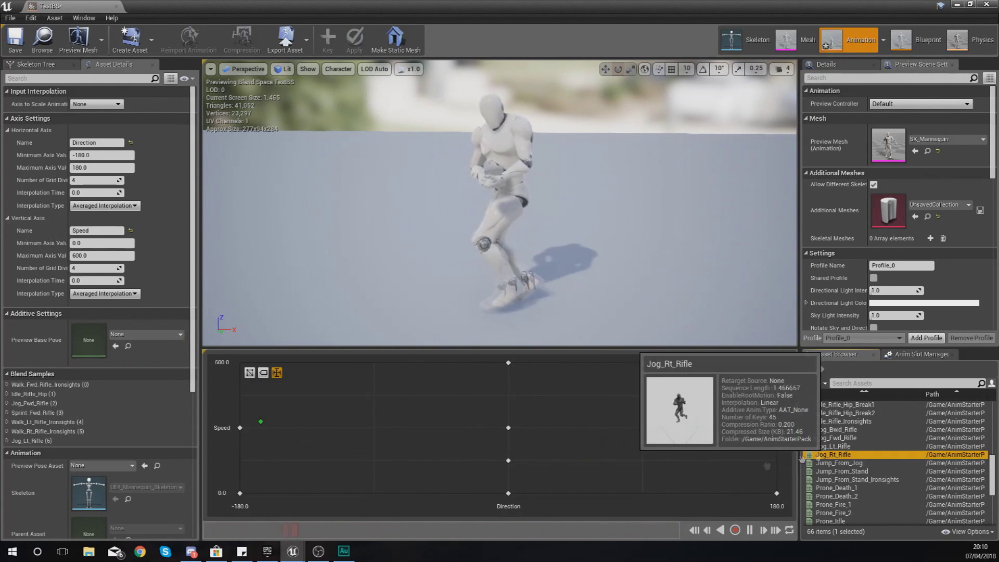
{"action": "left_click_drag", "start_coordinate": [832, 454], "coordinate": [762, 431]}
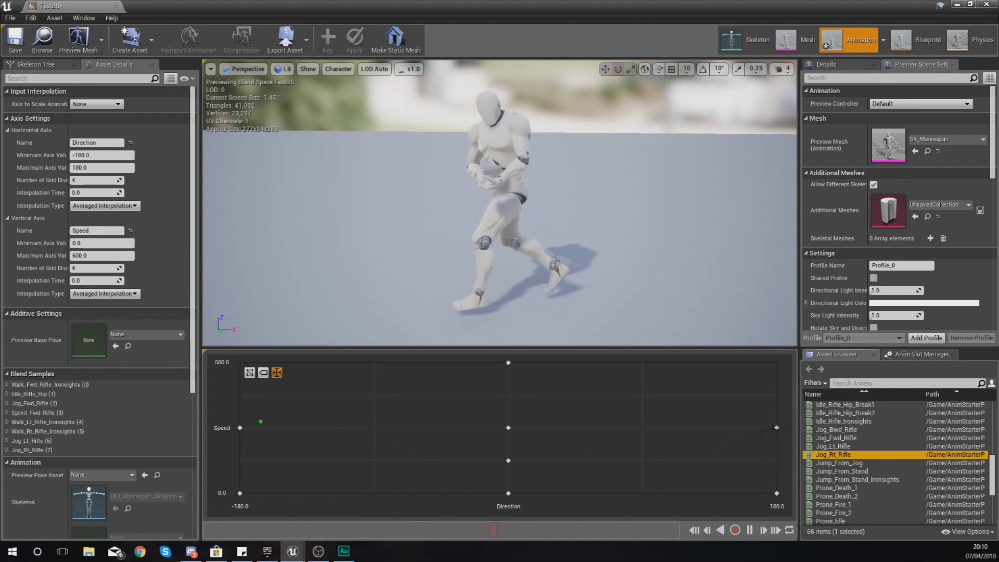
{"action": "left_click", "coordinate": [775, 492]}
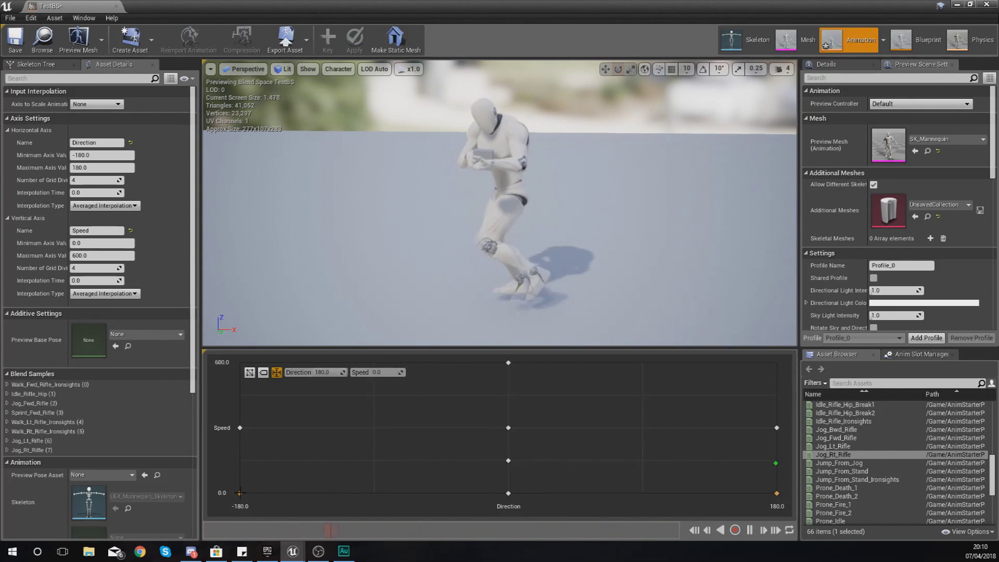
{"action": "left_click_drag", "start_coordinate": [240, 493], "coordinate": [240, 461]}
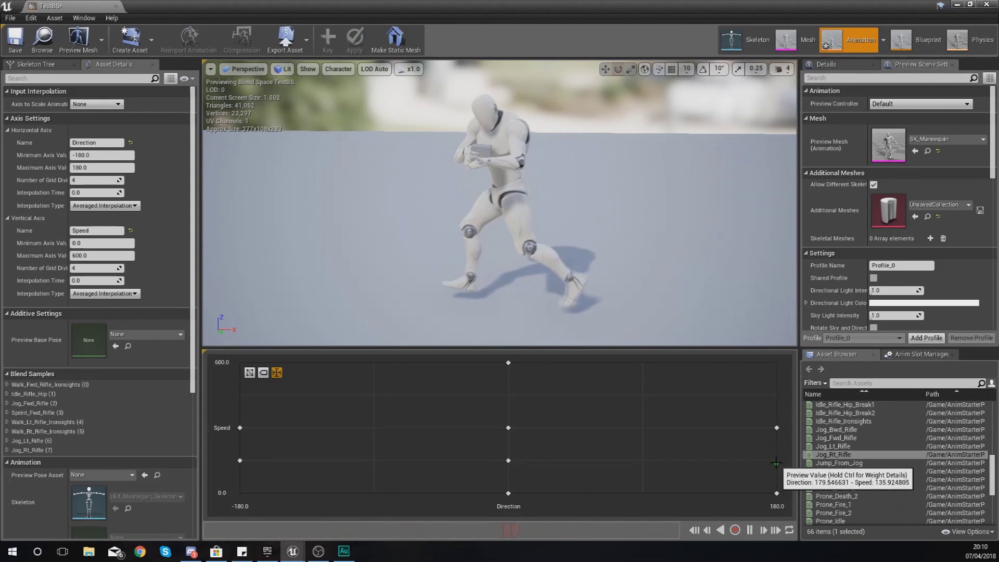
{"action": "left_click", "coordinate": [775, 460]}
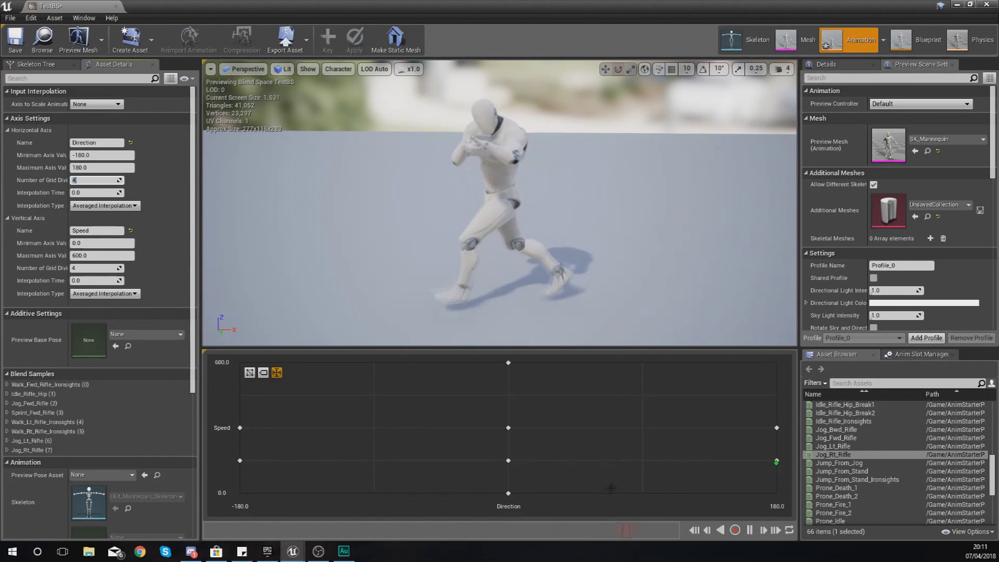
{"action": "scroll", "coordinate": [834, 491], "scroll_direction": "up", "scroll_amount": 4}
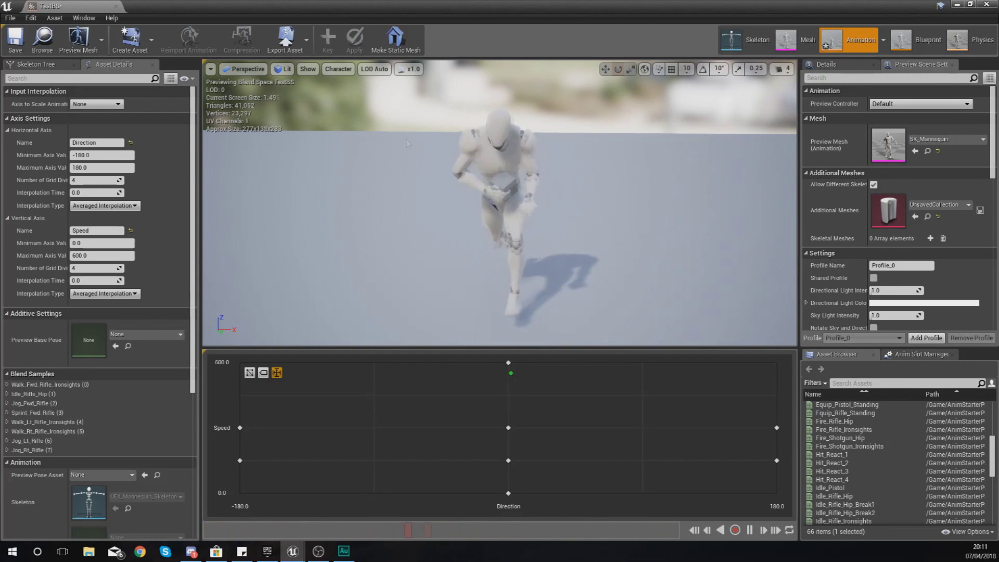
- Dolly the preview camera in toward the running mannequin
{"action": "left_click_drag", "start_coordinate": [407, 143], "coordinate": [440, 130]}
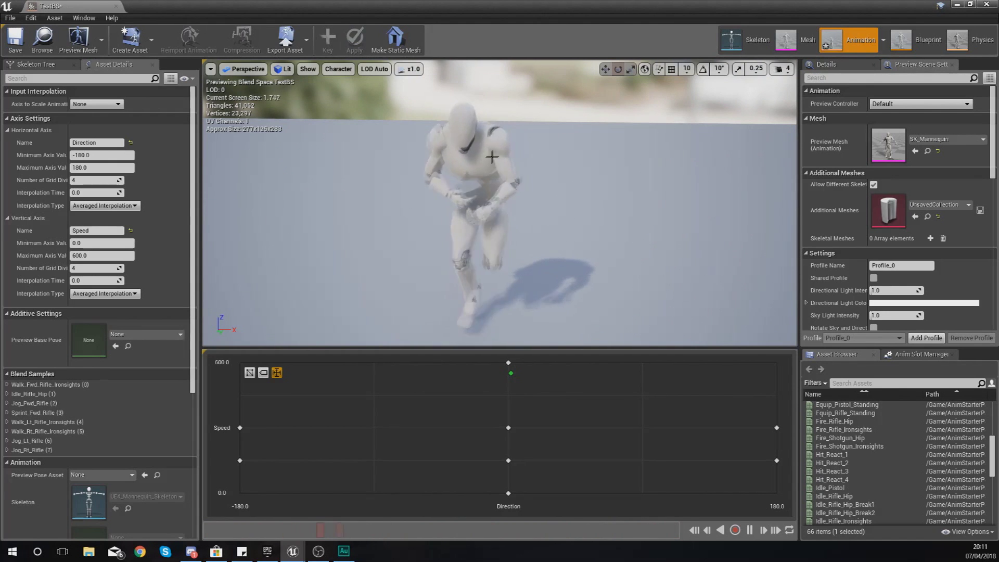